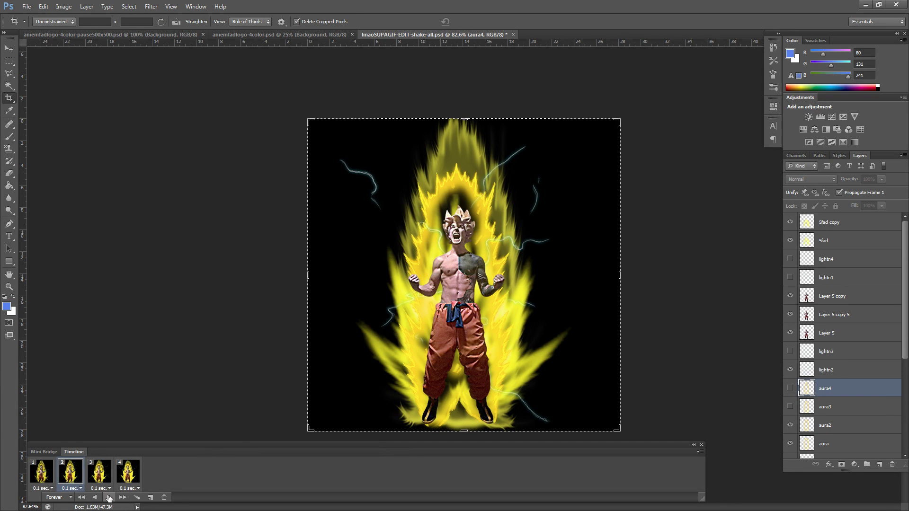
Play and stop the animation preview, cancel a crop, then open File > Save for Web.
{"action": "left_click", "coordinate": [110, 497]}
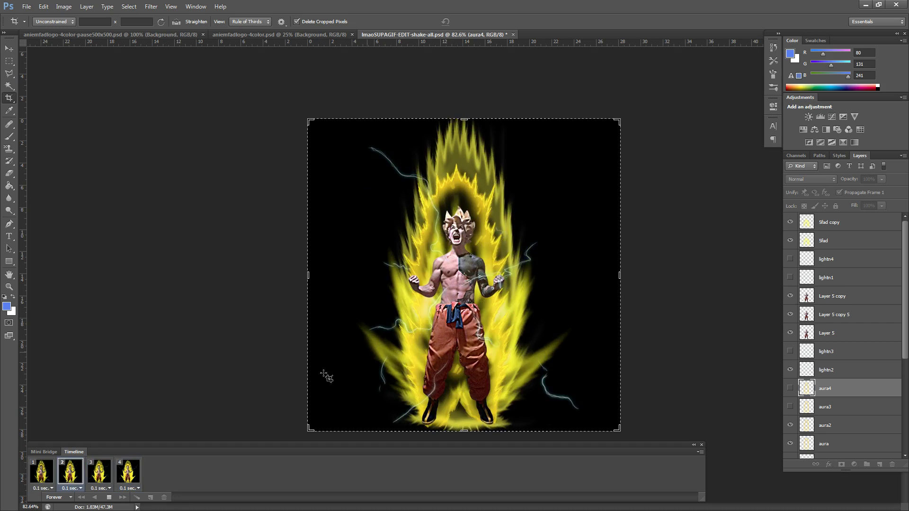
{"action": "left_click", "coordinate": [108, 498]}
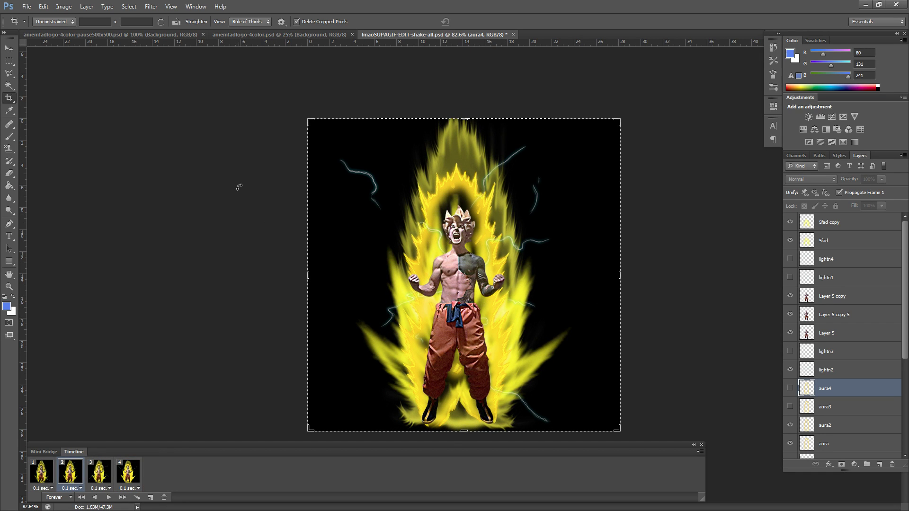
{"action": "left_click", "coordinate": [204, 163]}
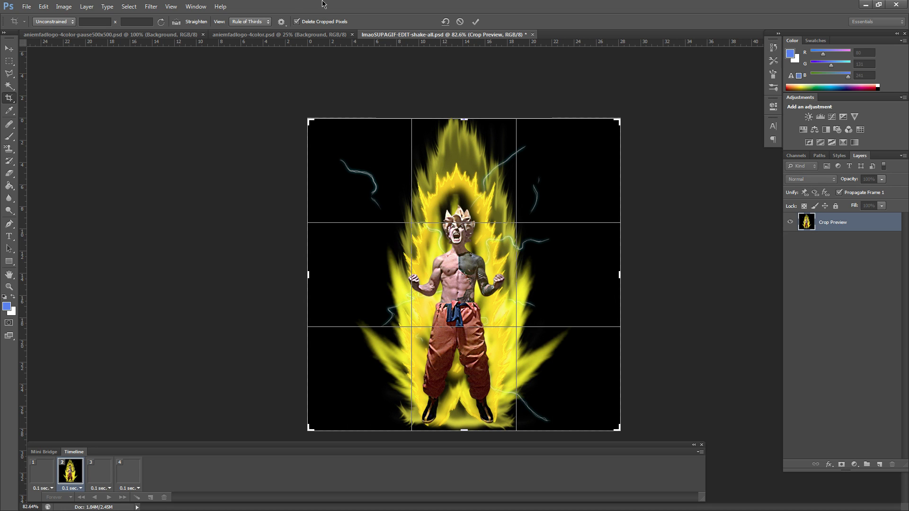
{"action": "left_click", "coordinate": [459, 21]}
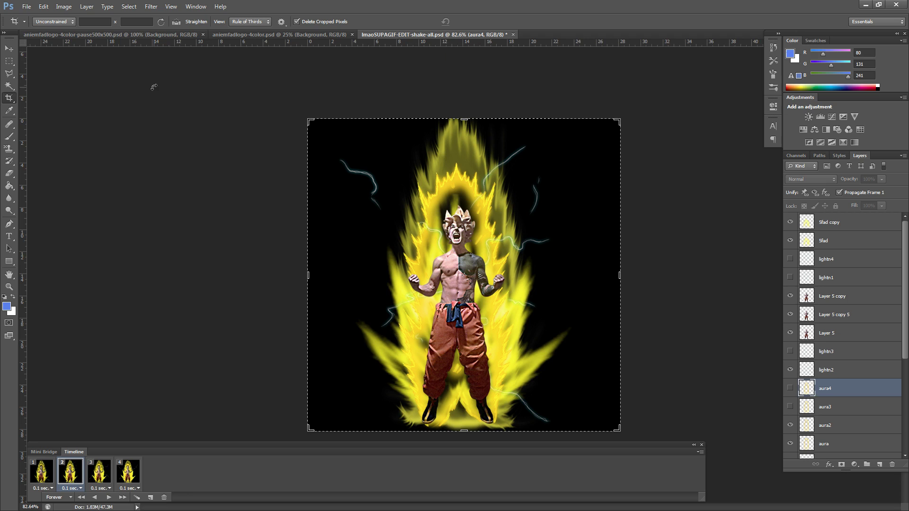
{"action": "left_click", "coordinate": [26, 7]}
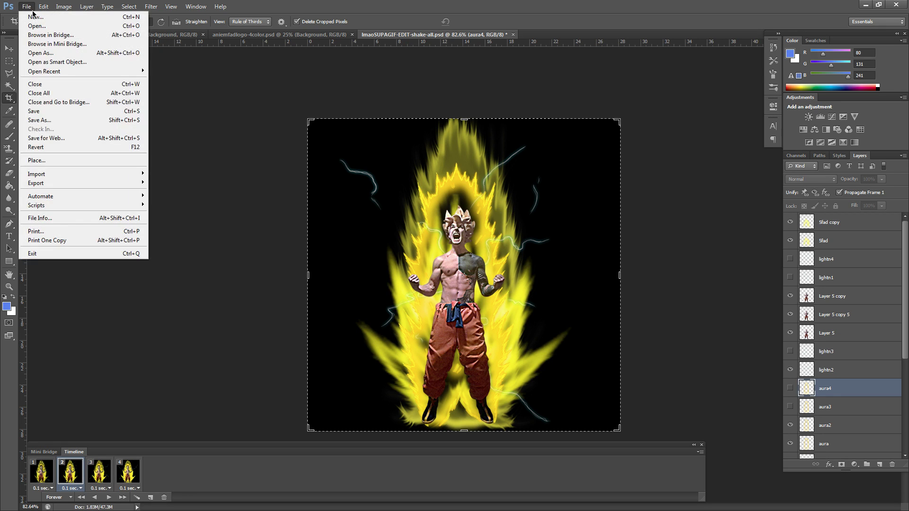
{"action": "left_click", "coordinate": [136, 139]}
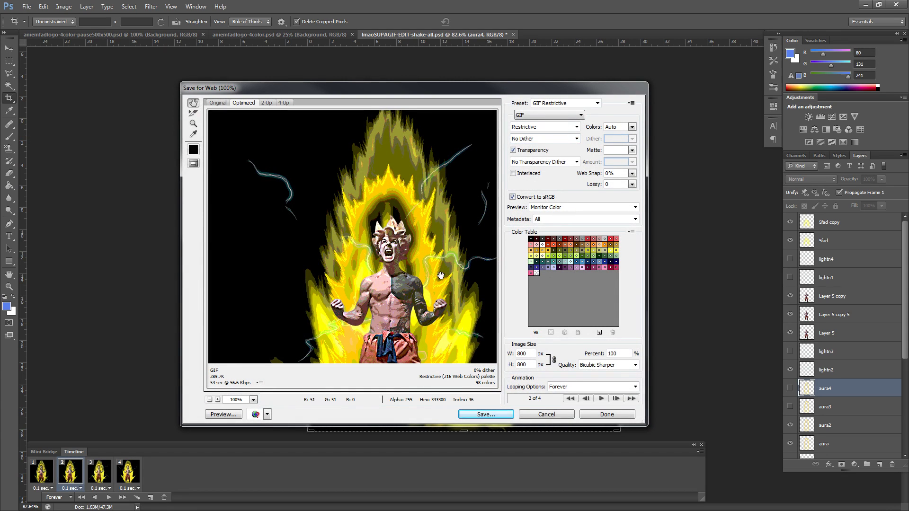
Pan the preview across Goku's body and the aura top, then open the Preset list.
{"action": "left_click_drag", "start_coordinate": [478, 198], "coordinate": [445, 142]}
{"action": "left_click_drag", "start_coordinate": [405, 212], "coordinate": [369, 216]}
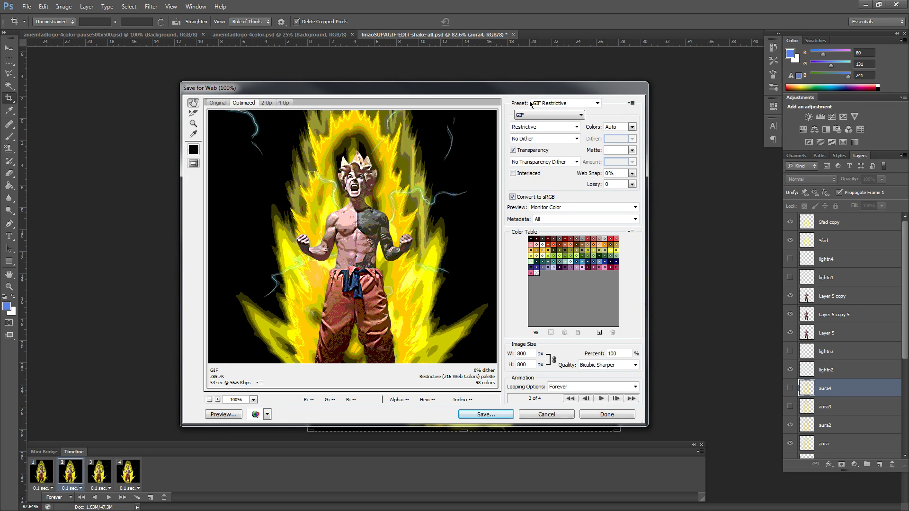
{"action": "left_click", "coordinate": [599, 104]}
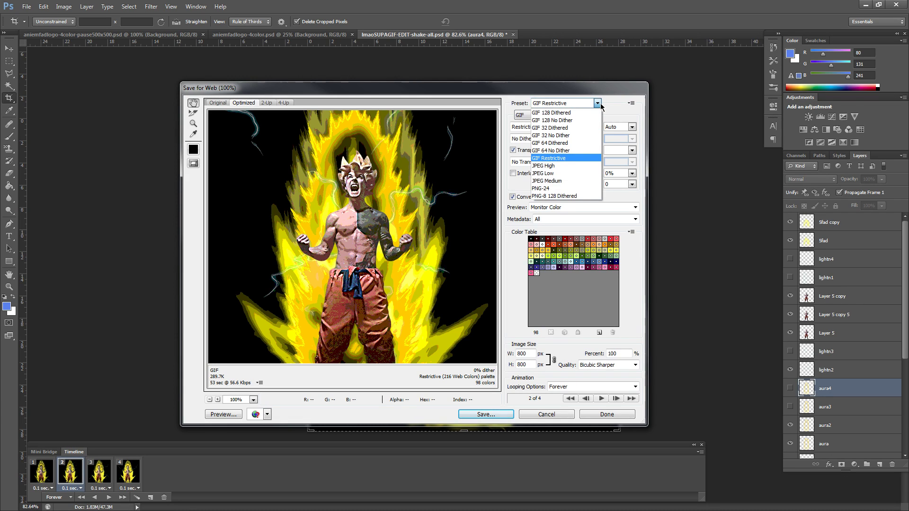
Apply the GIF 128 Dithered preset and set Colors to 256.
{"action": "left_click", "coordinate": [577, 114]}
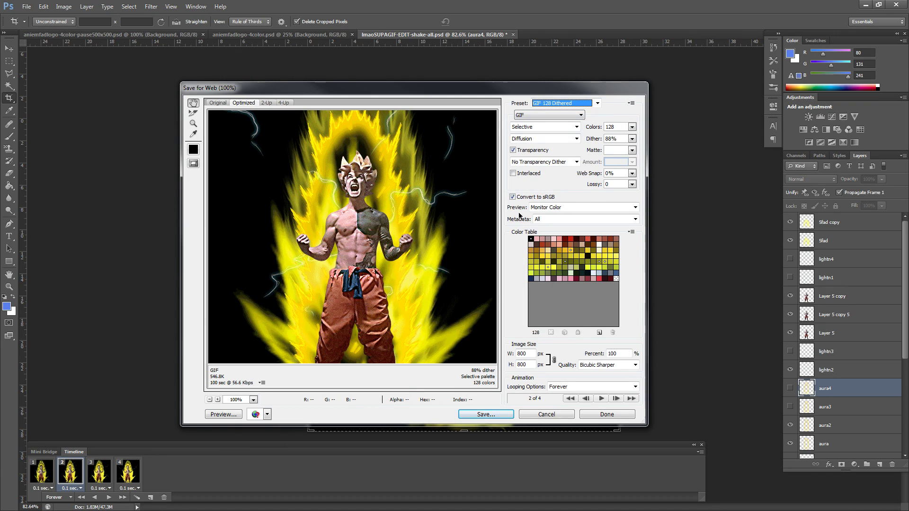
{"action": "left_click", "coordinate": [632, 127]}
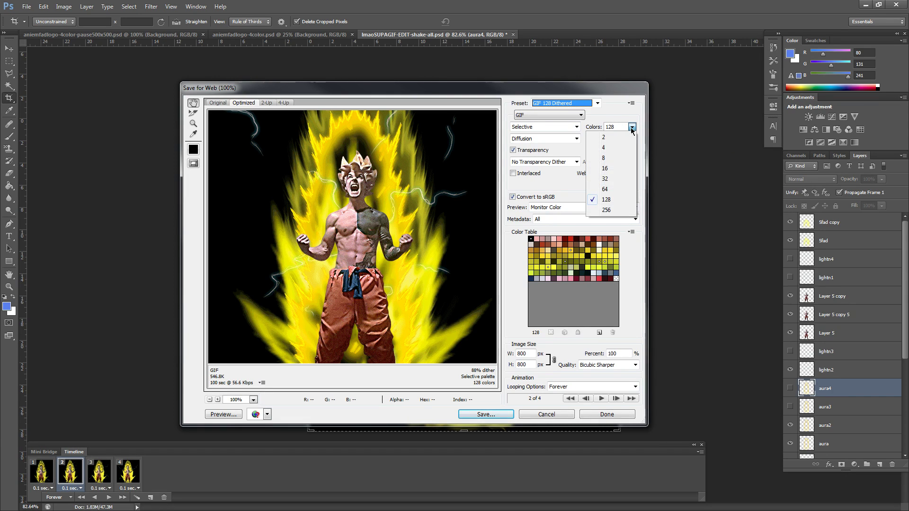
{"action": "left_click", "coordinate": [622, 211]}
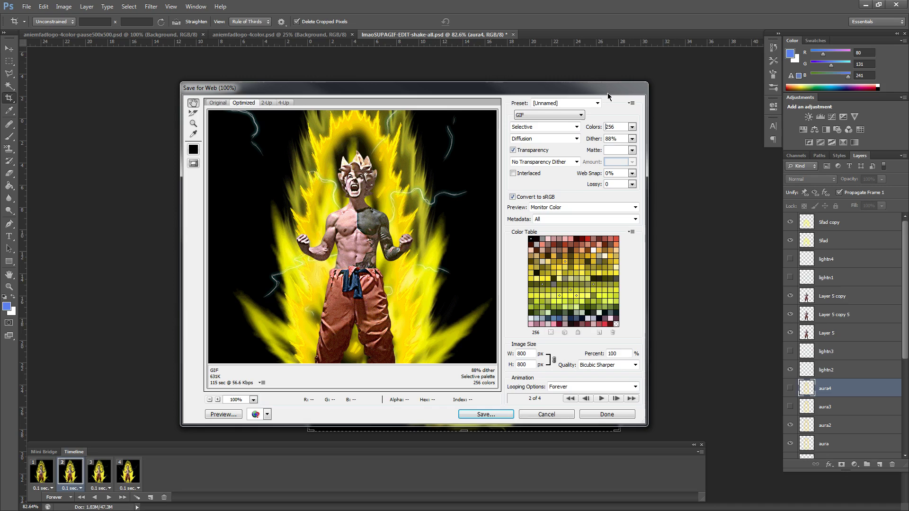
{"action": "left_click", "coordinate": [632, 127]}
{"action": "left_click", "coordinate": [606, 200]}
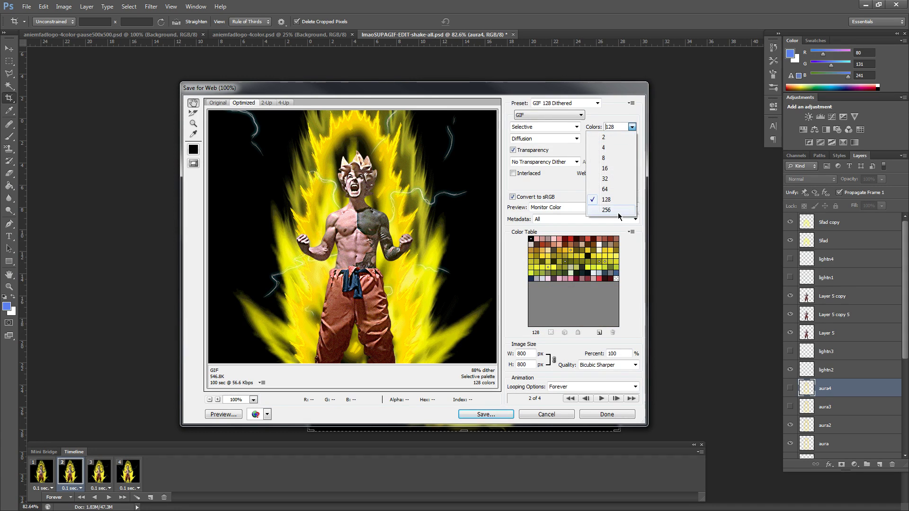
{"action": "left_click", "coordinate": [607, 210]}
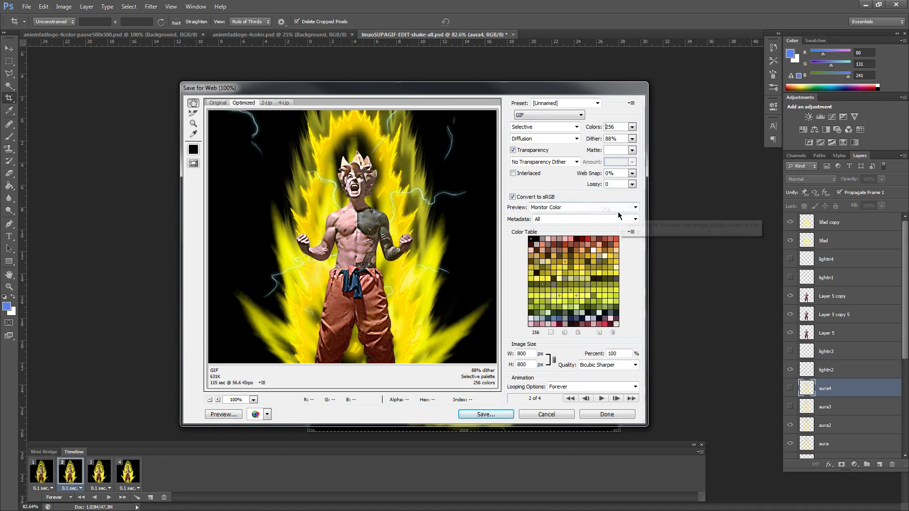
{"action": "left_click", "coordinate": [632, 138]}
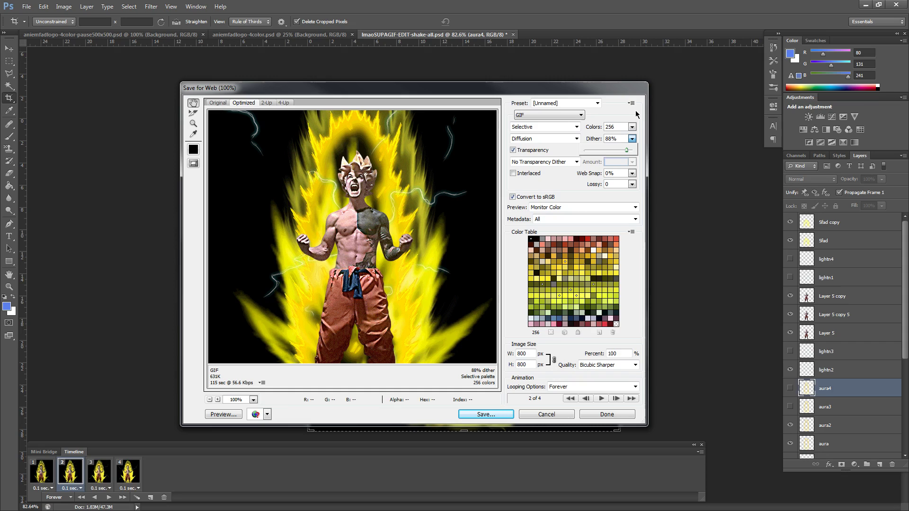
{"action": "left_click", "coordinate": [642, 124]}
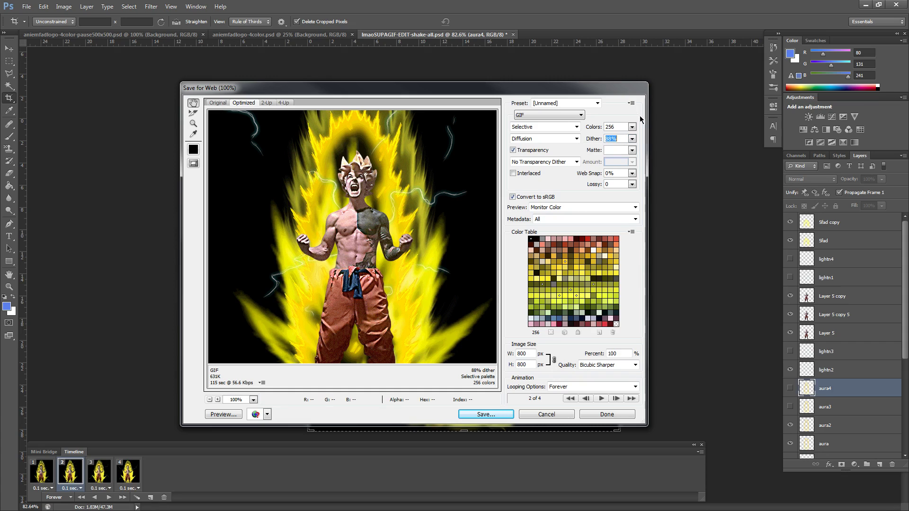
Turn on Interlaced, leaving Convert to sRGB enabled after toggling it off and on.
{"action": "left_click", "coordinate": [537, 176]}
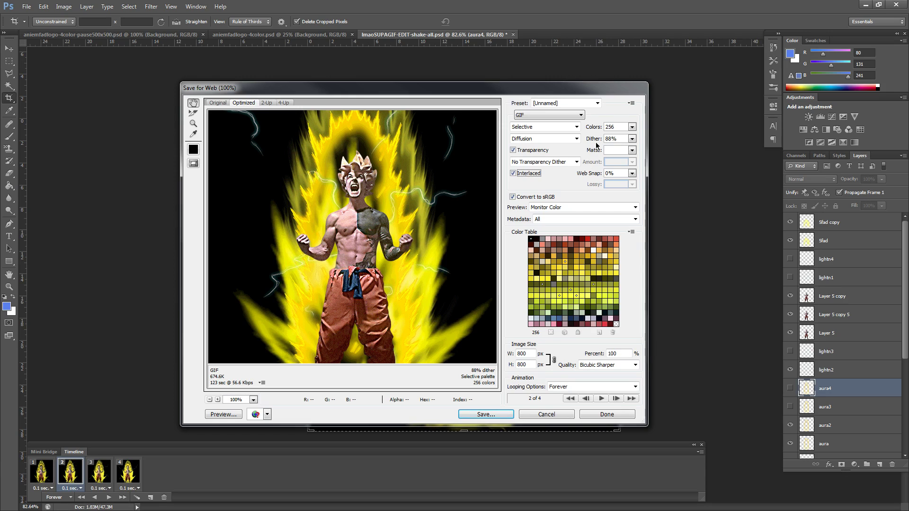
{"action": "left_click", "coordinate": [540, 198]}
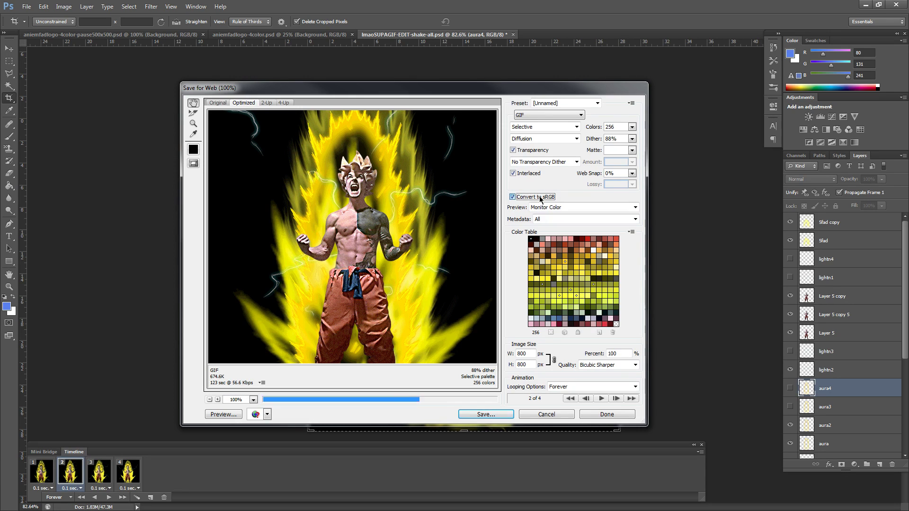
{"action": "left_click", "coordinate": [540, 198]}
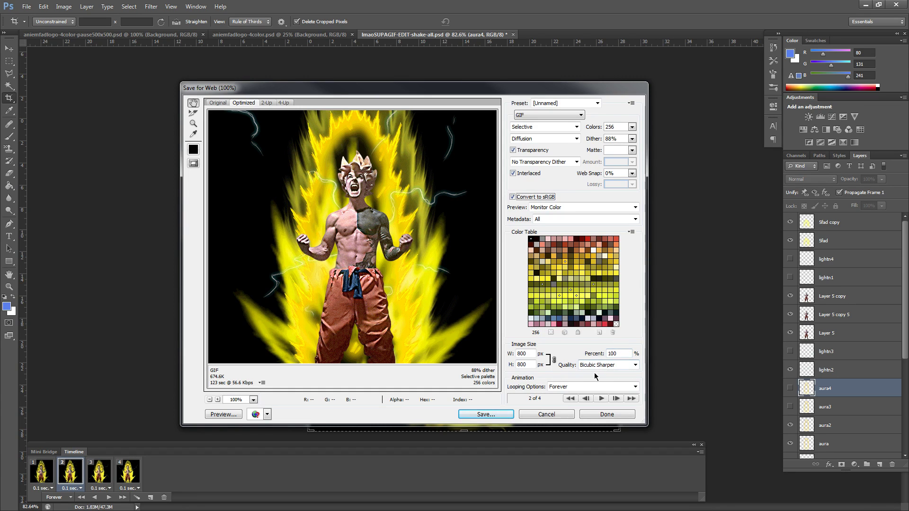
Keep Bicubic Sharper resampling quality and bring up the Save Optimized As window.
{"action": "left_click", "coordinate": [610, 367]}
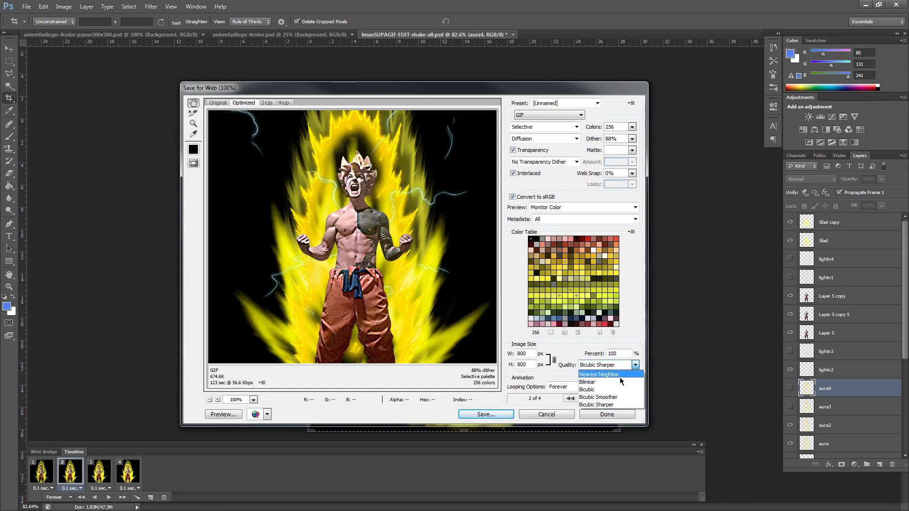
{"action": "left_click", "coordinate": [625, 404]}
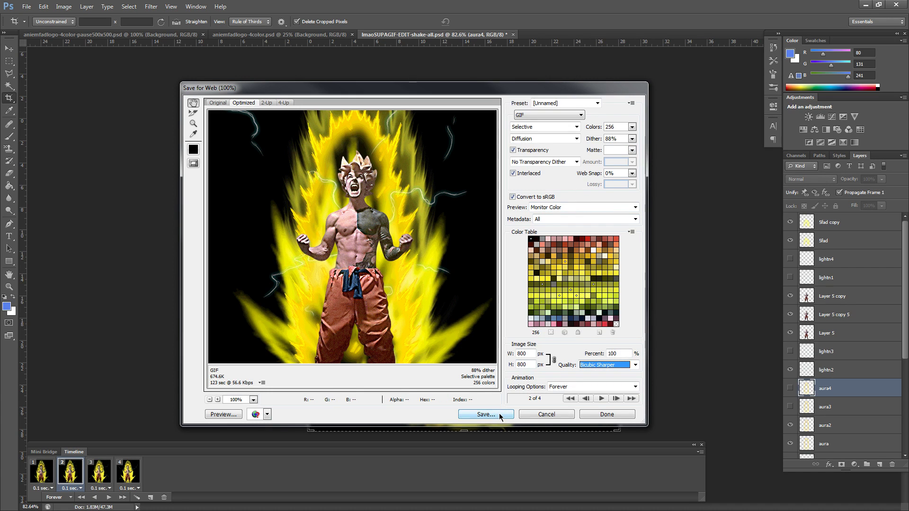
{"action": "left_click", "coordinate": [486, 415]}
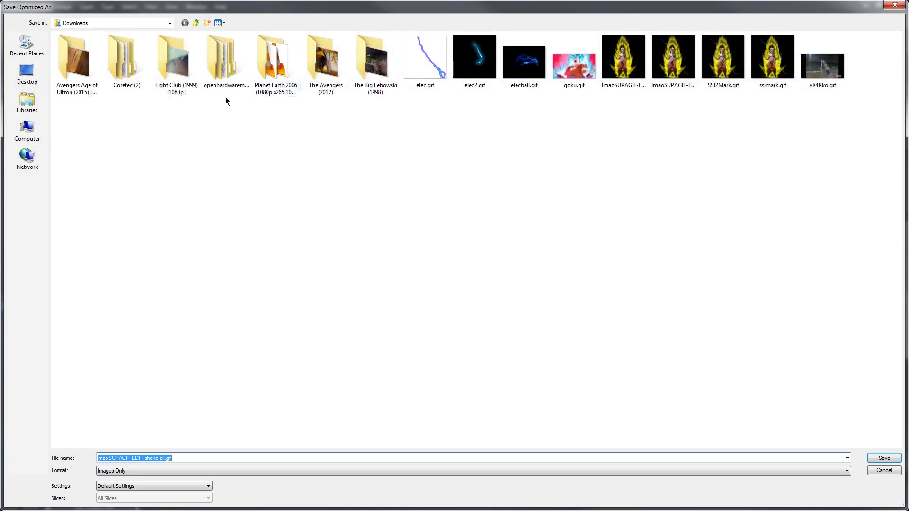
Save the optimized GIF to the Desktop with the file name SSJGIF.
{"action": "left_click", "coordinate": [27, 71]}
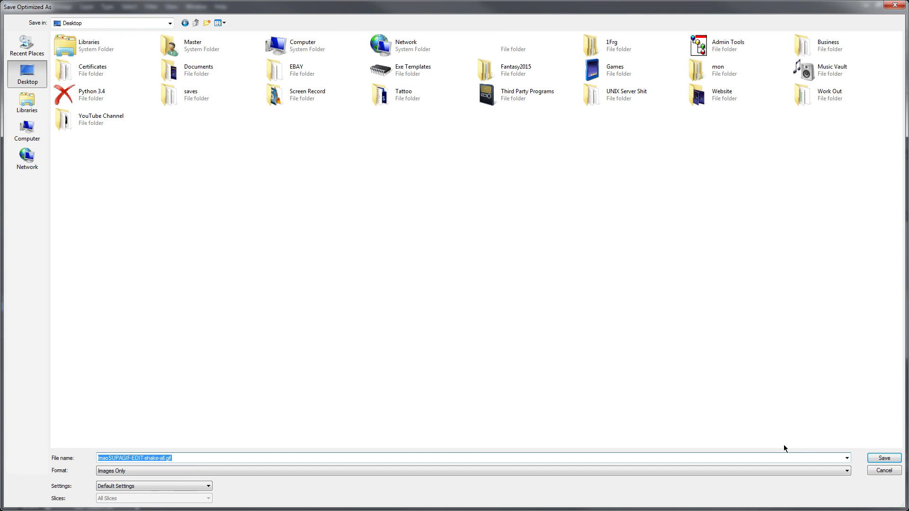
{"action": "type", "text": "SSJ"}
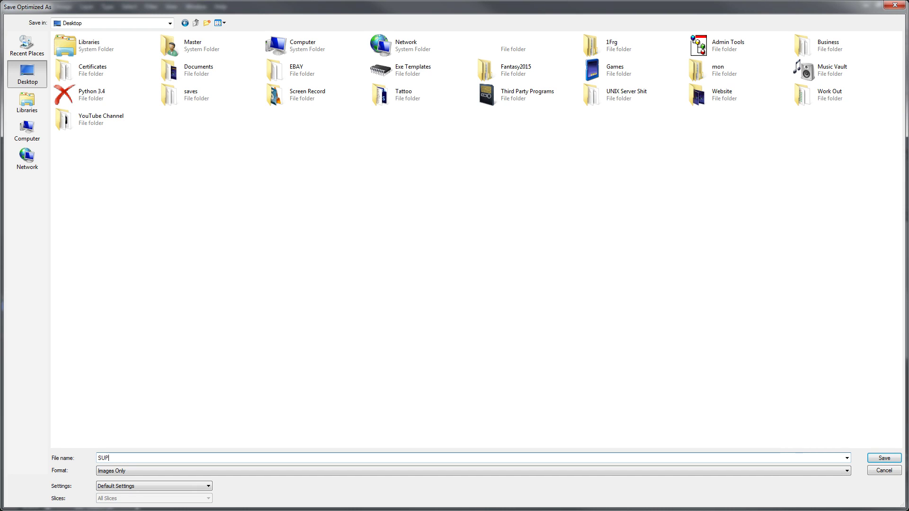
{"action": "type", "text": "GIF"}
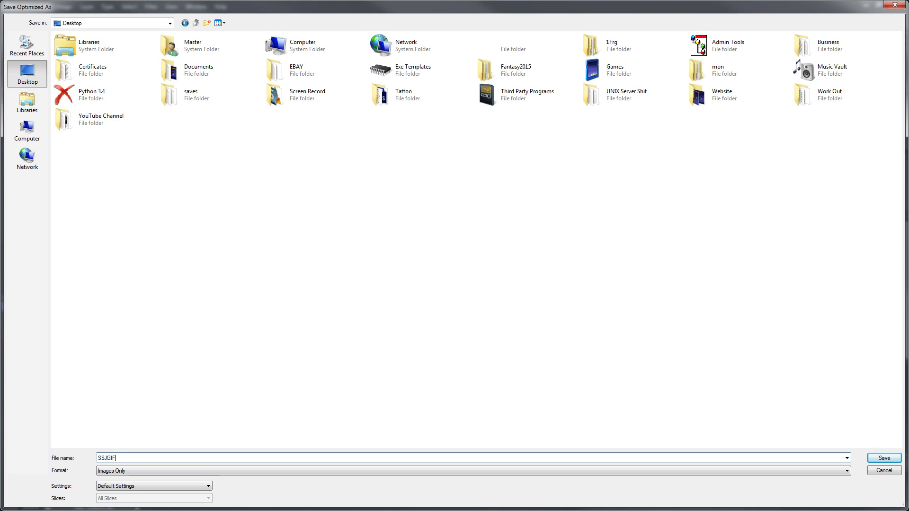
{"action": "left_click", "coordinate": [885, 458]}
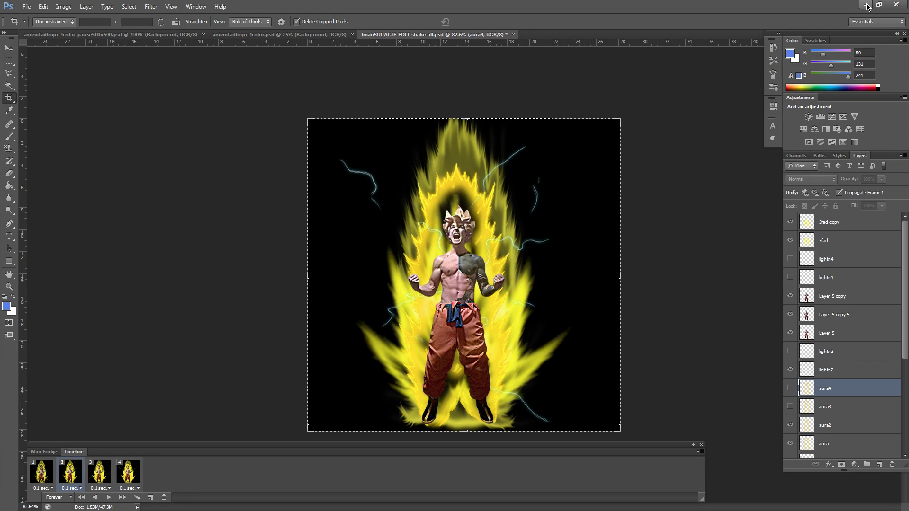
Minimize Photoshop, close the old GIF browser window, and open SSJGIF.gif from the Desktop.
{"action": "left_click", "coordinate": [867, 7]}
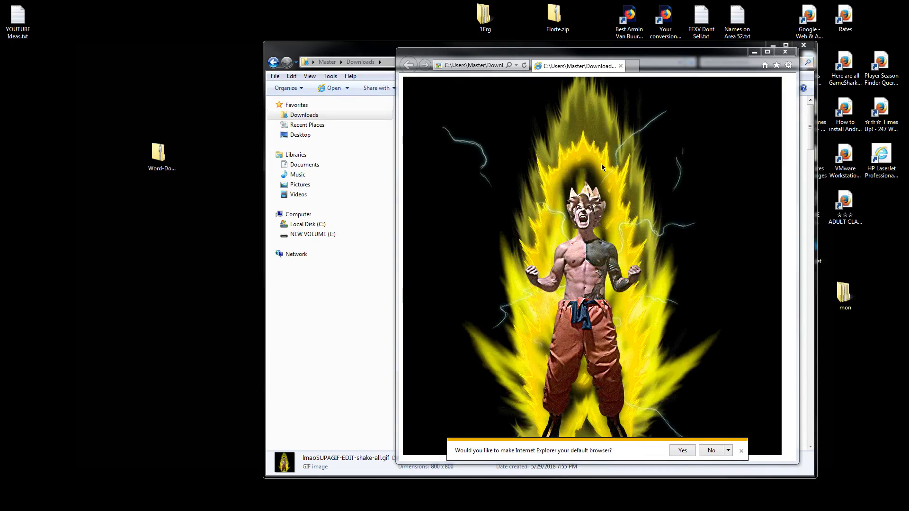
{"action": "key", "text": "ctrl+w"}
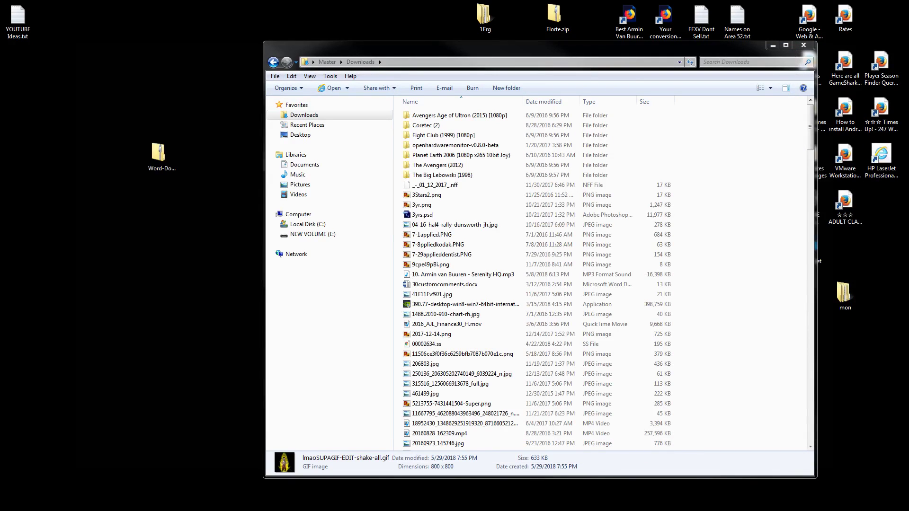
{"action": "left_click", "coordinate": [307, 135]}
{"action": "scroll", "coordinate": [777, 336], "scroll_direction": "down", "scroll_amount": 5}
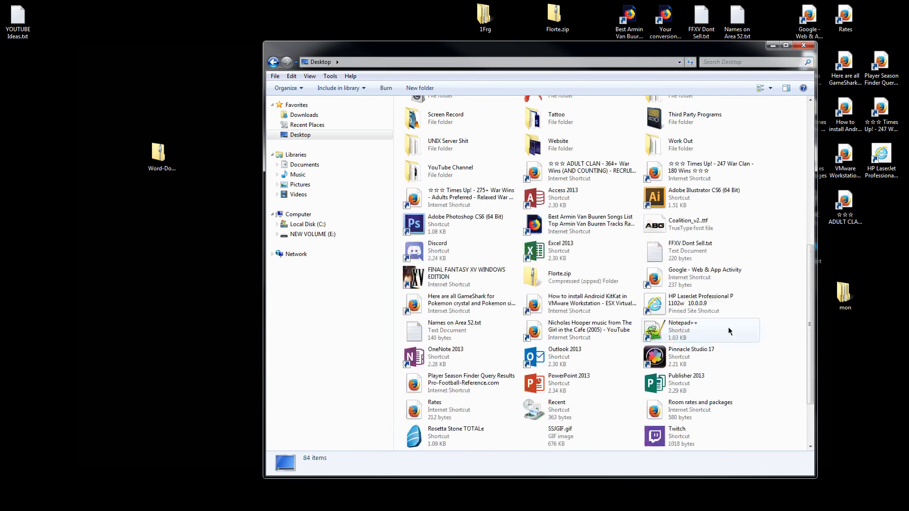
{"action": "key", "text": "s"}
{"action": "key", "text": "c"}
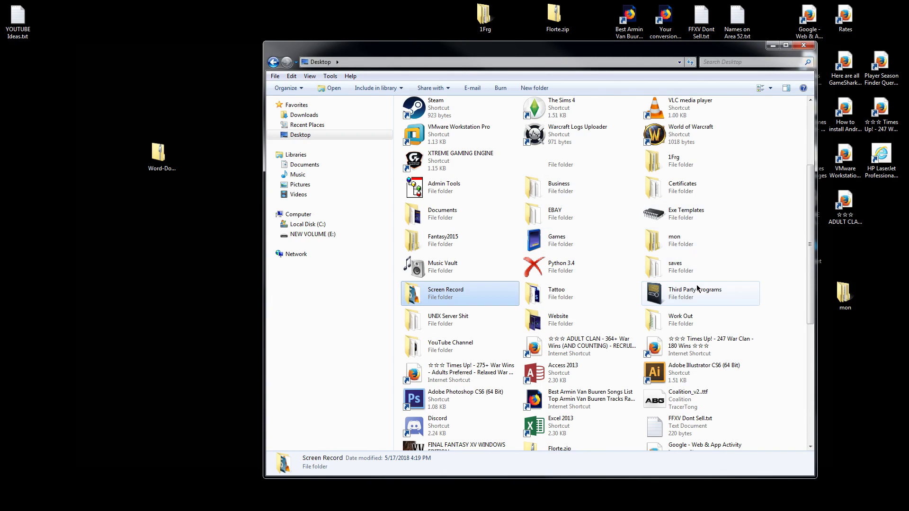
{"action": "key", "text": "s"}
{"action": "key", "text": "s"}
{"action": "key", "text": "j"}
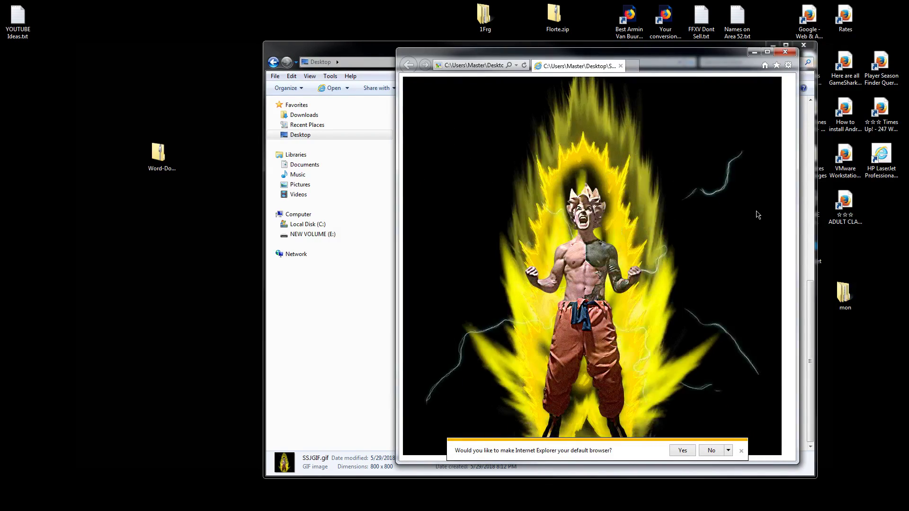
Close Internet Explorer's 'make Internet Explorer your default browser' notification bar.
{"action": "left_click", "coordinate": [742, 451]}
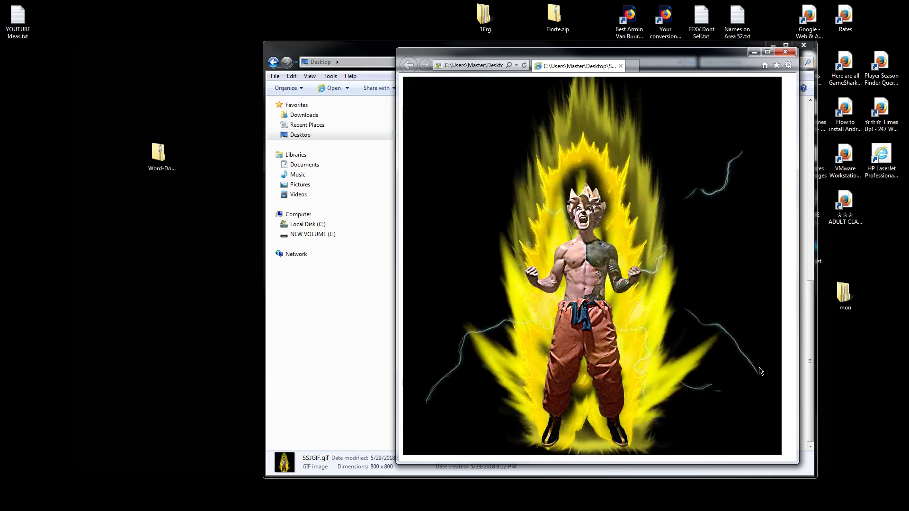